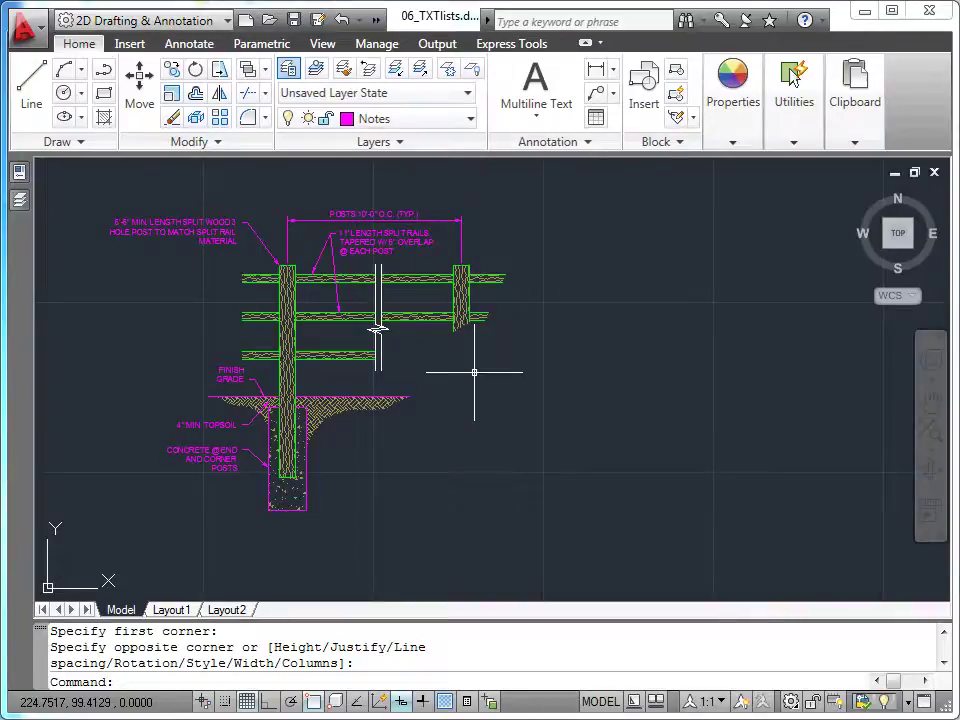
- Draw a multiline text box in the open space right of the fence detail and zoom toward it
click(535, 90)
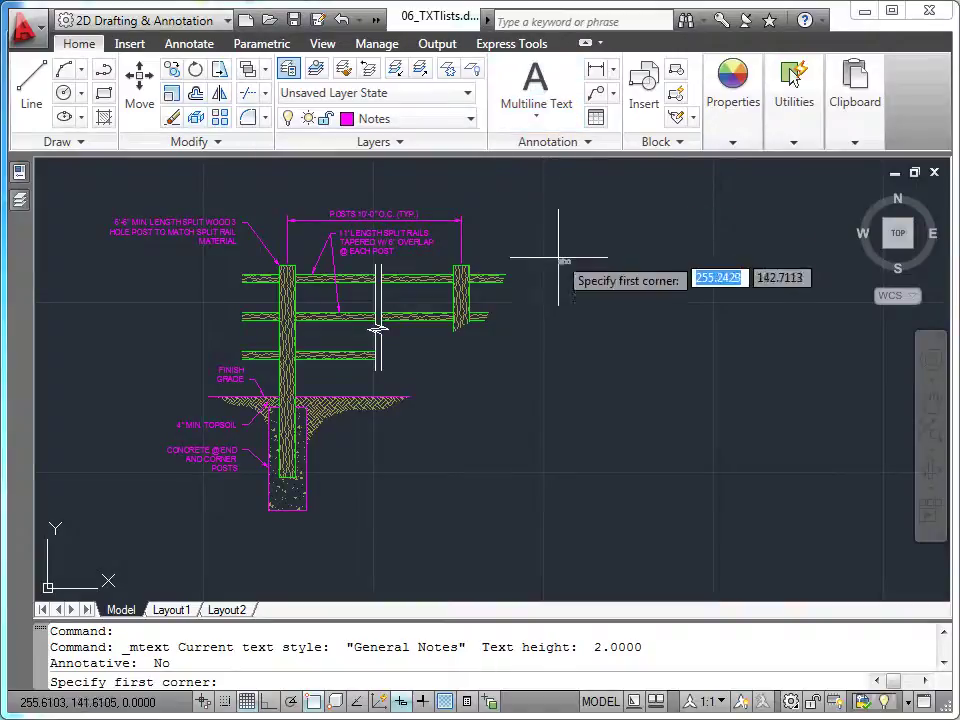
click(545, 370)
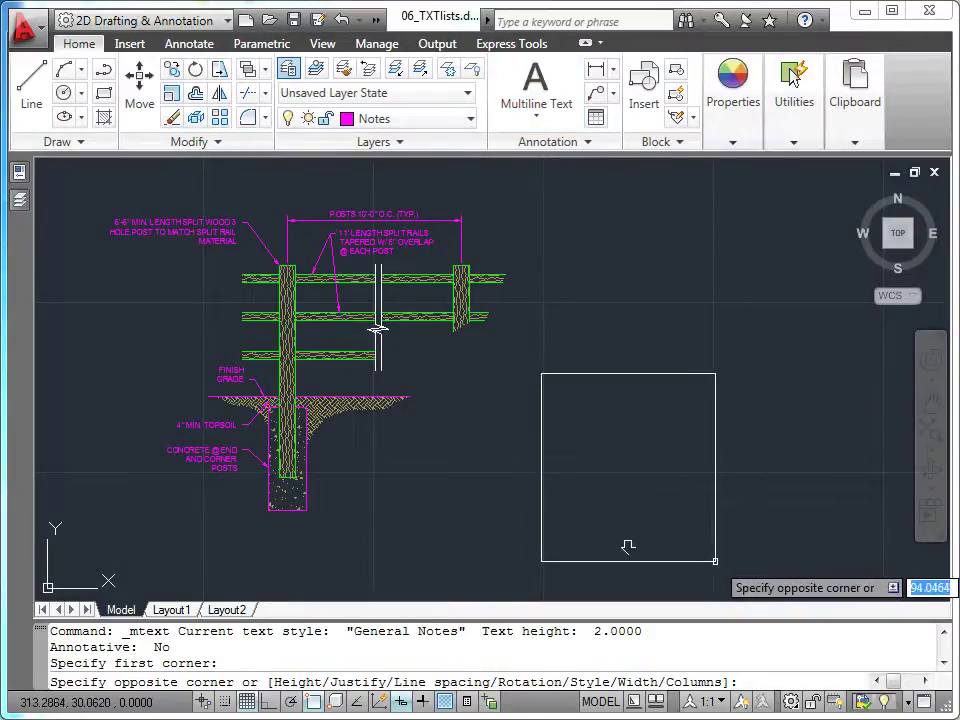
click(715, 561)
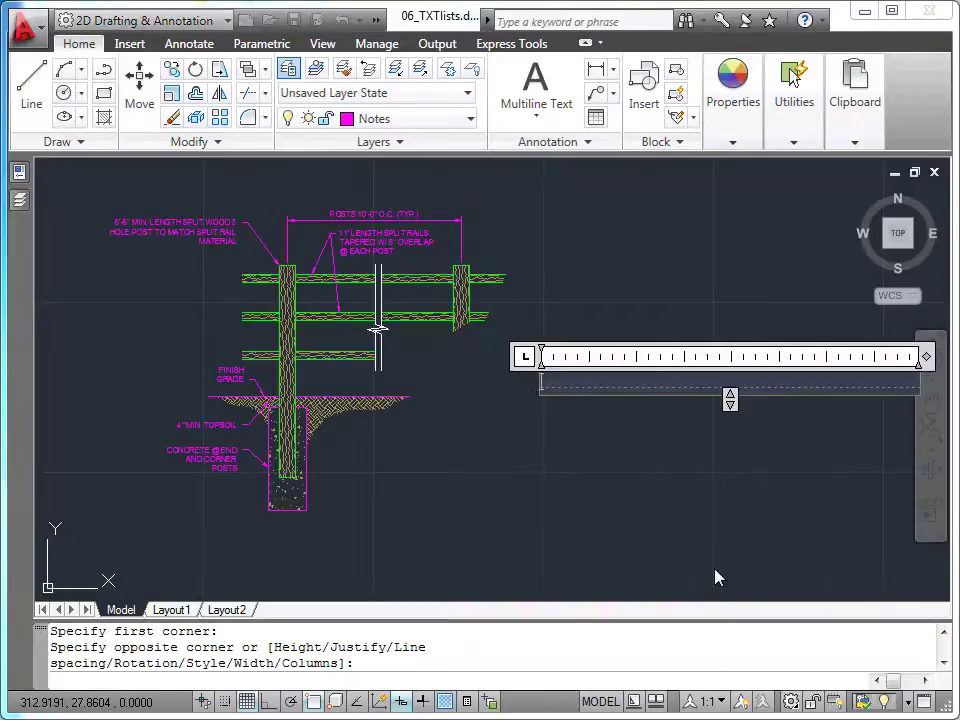
middle_drag(739, 489, 652, 496)
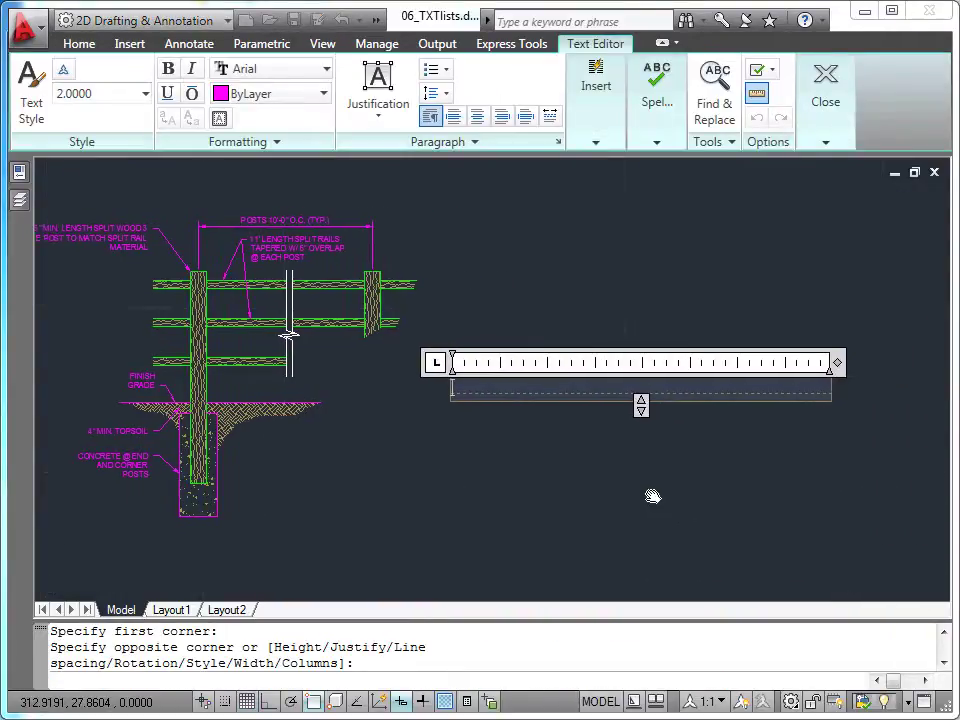
scroll(654, 504, up, 1)
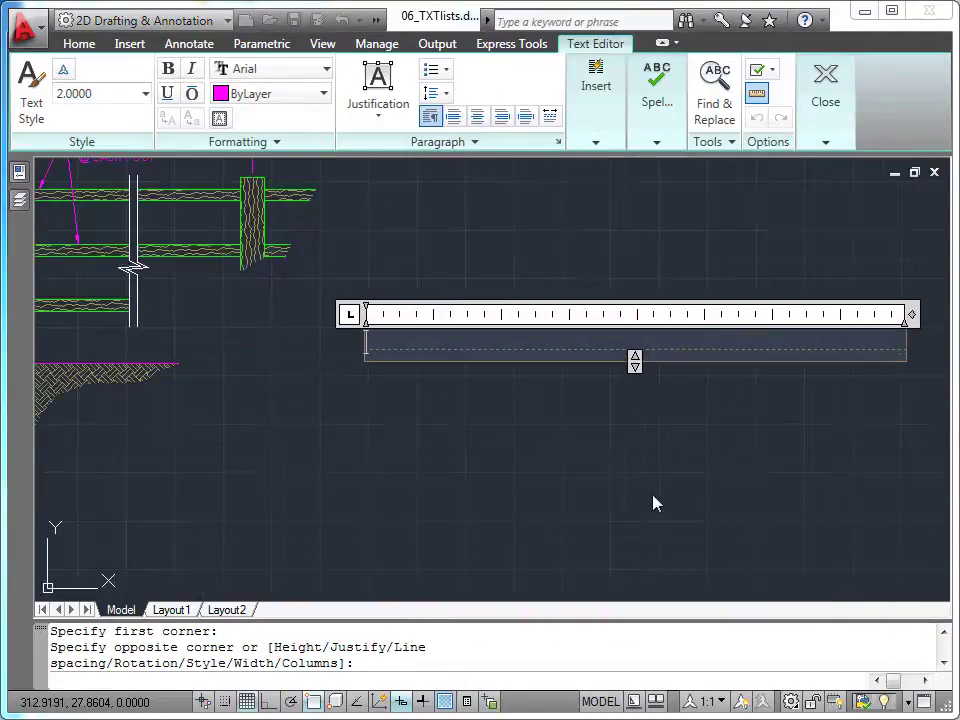
- Type the heading NOTLAR followed by numbered item 1, 30 METRE
text(NOTLAR)
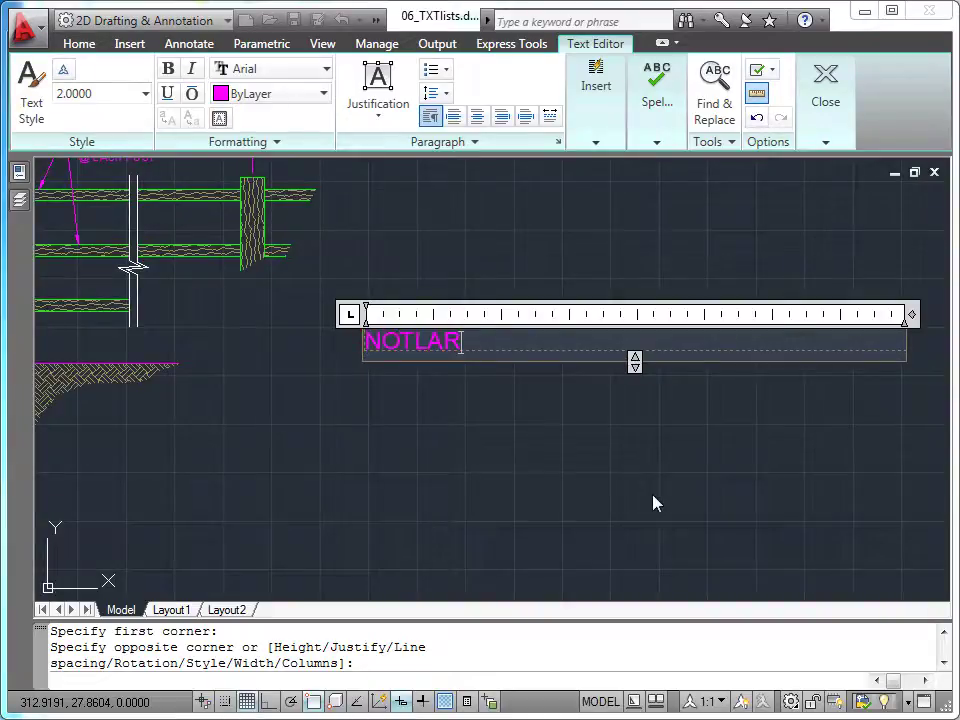
key(Return)
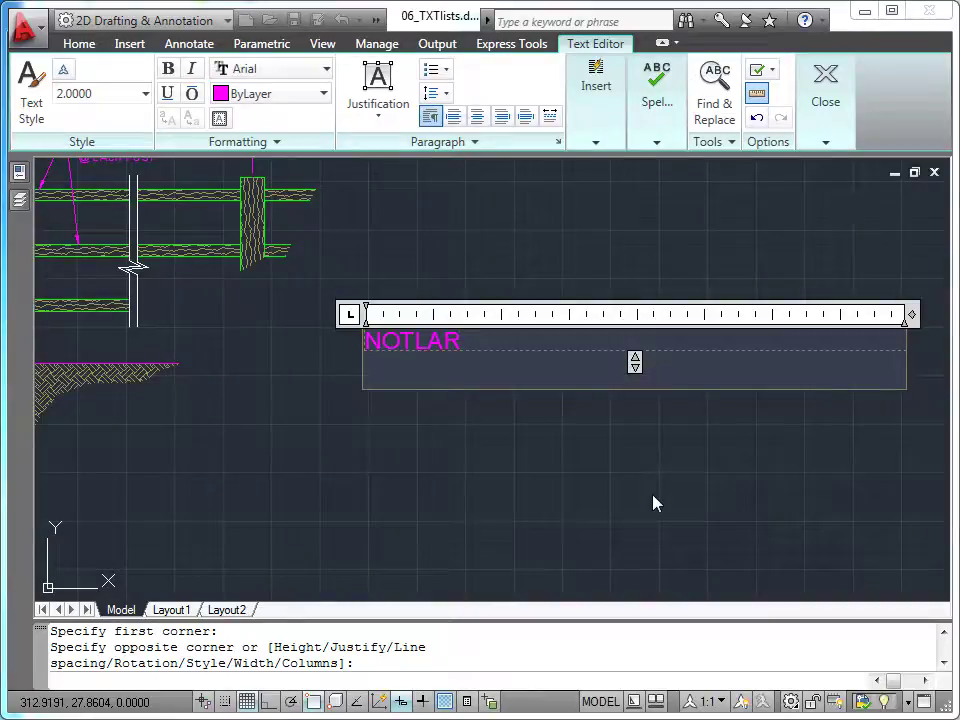
text(1.)
key(Tab)
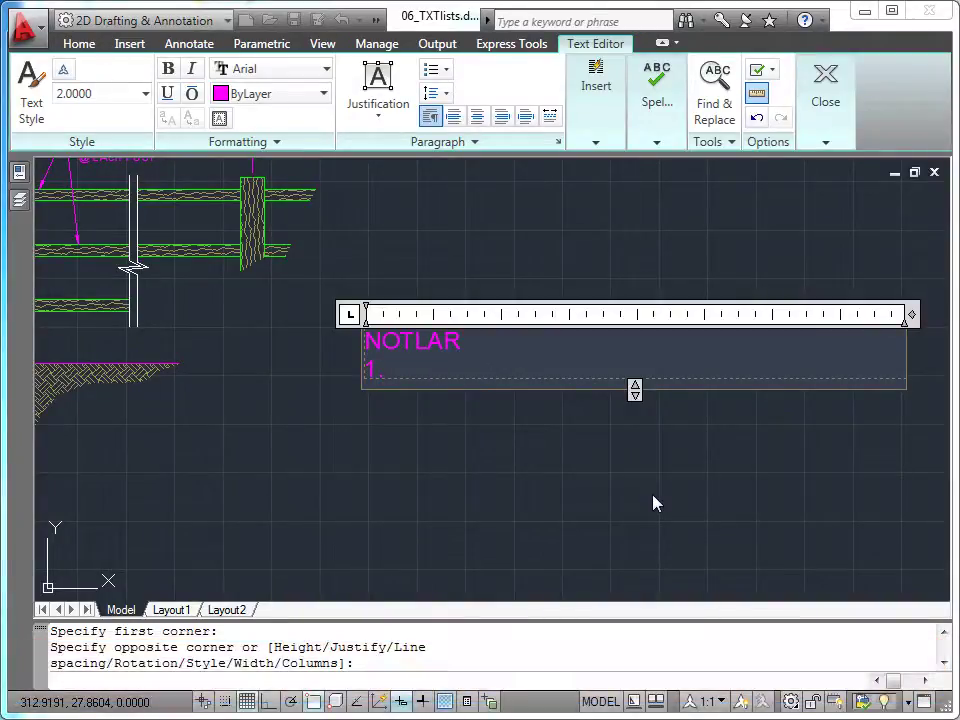
text(30 METRE)
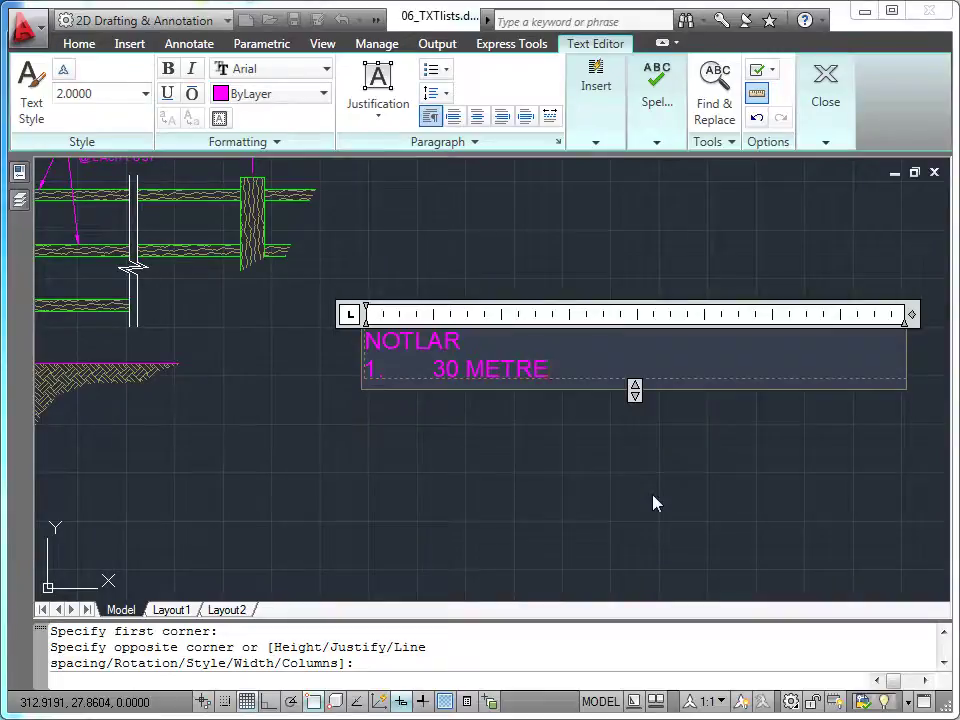
- Add numbered items MALZEME, ÖLÇEK with a stacked 1/40, and TARAMA
key(Return)
text(MA)
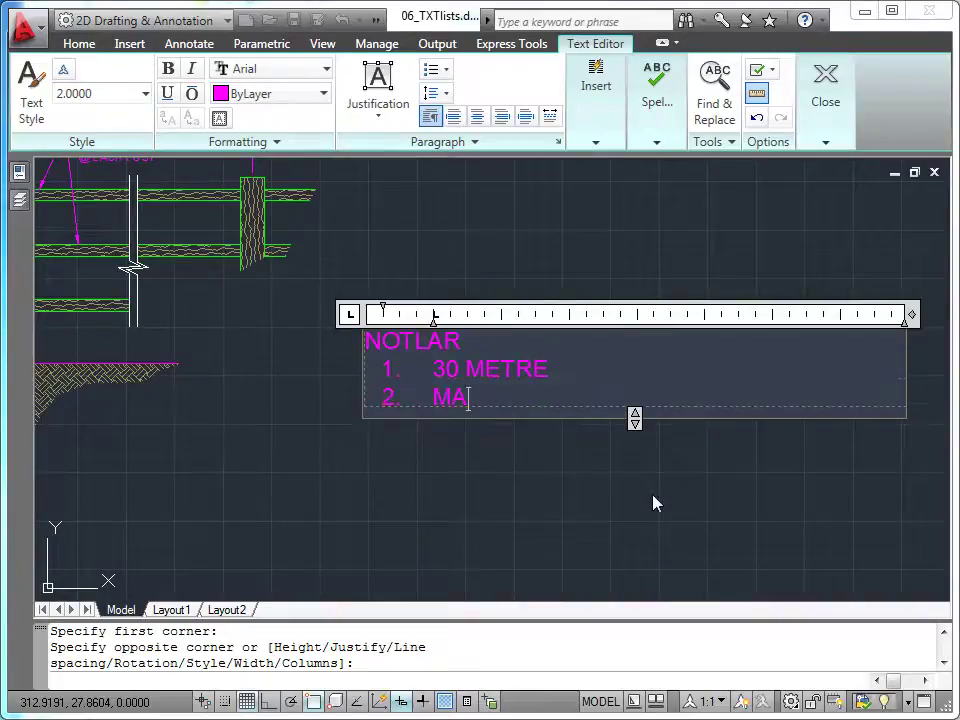
text(LZEME)
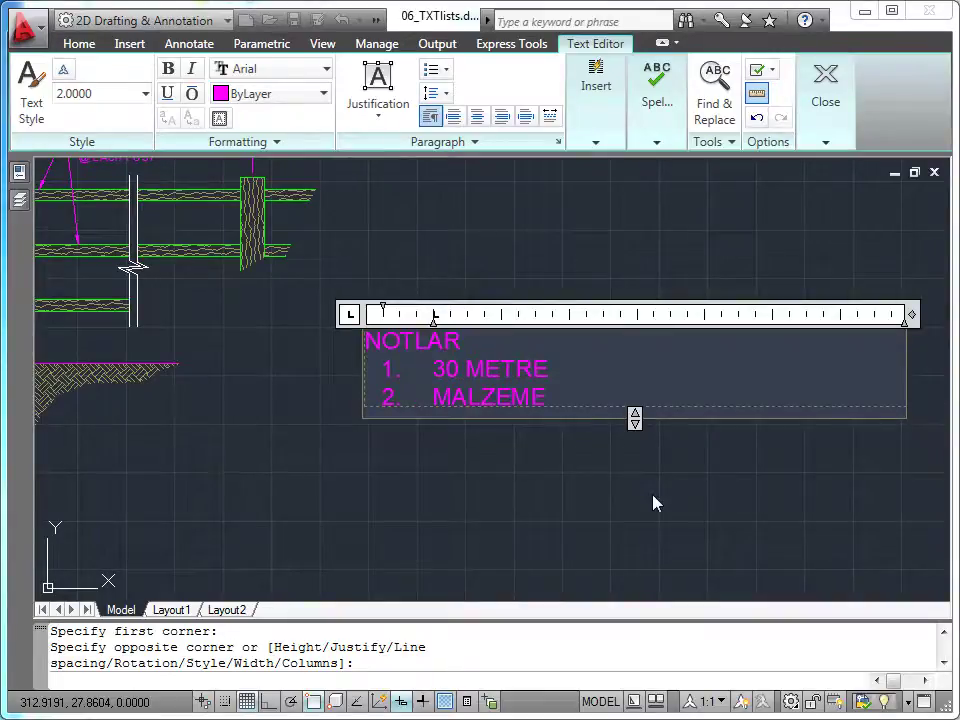
key(Return)
text(ÖLÇEK 1/40)
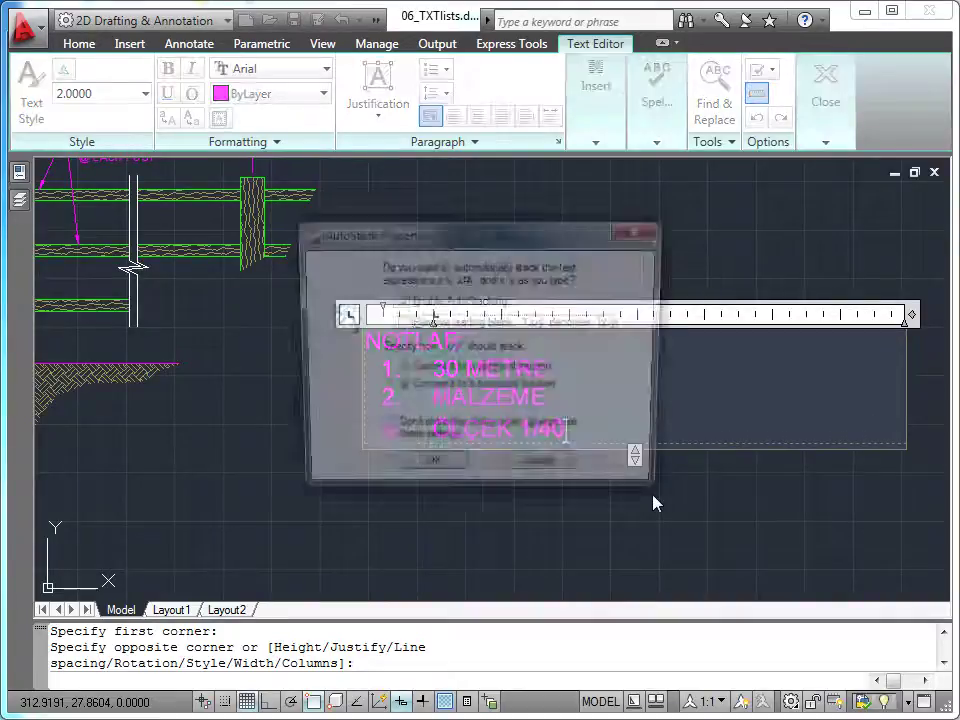
key(Return)
key(Return)
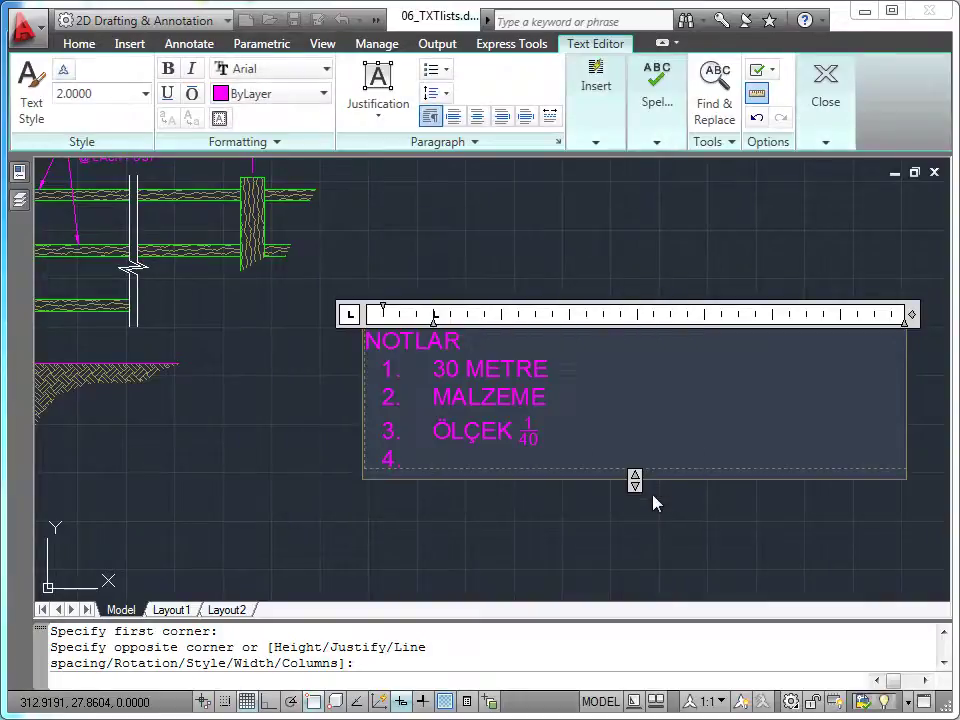
text(TARAMA)
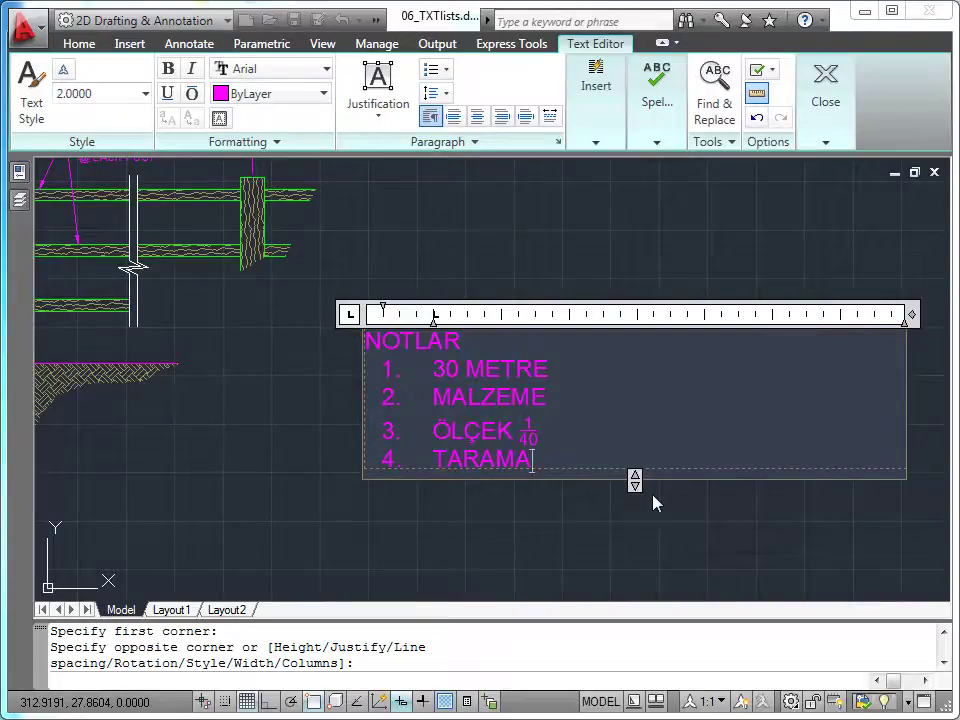
- Underline NOTLAR, narrow the text column to about 55.88, and close the text editor
drag(463, 343, 362, 347)
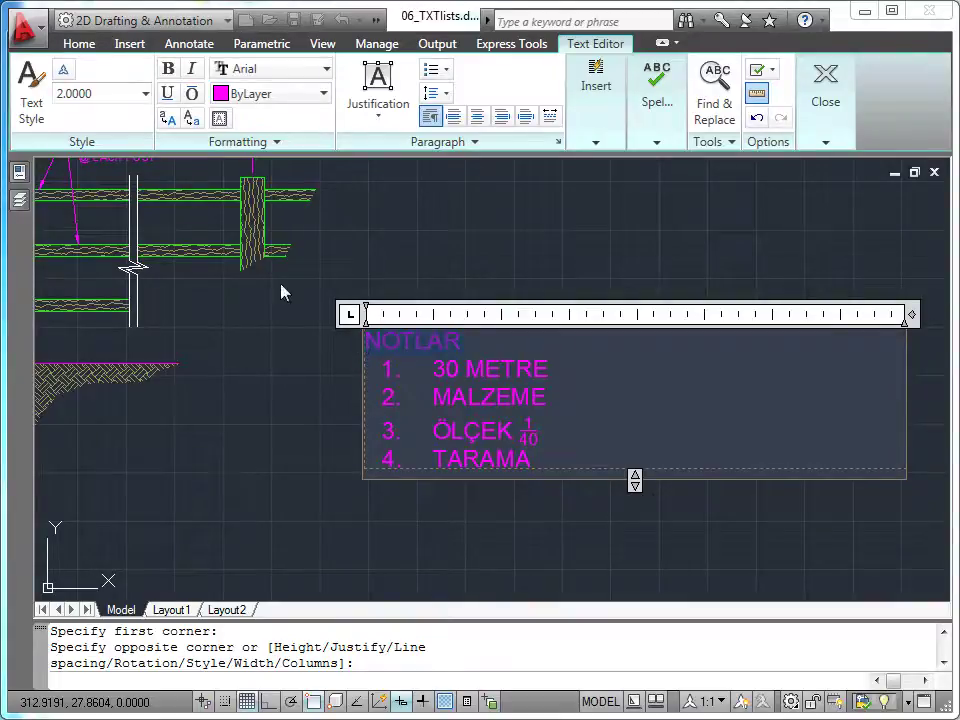
click(169, 94)
drag(911, 315, 876, 316)
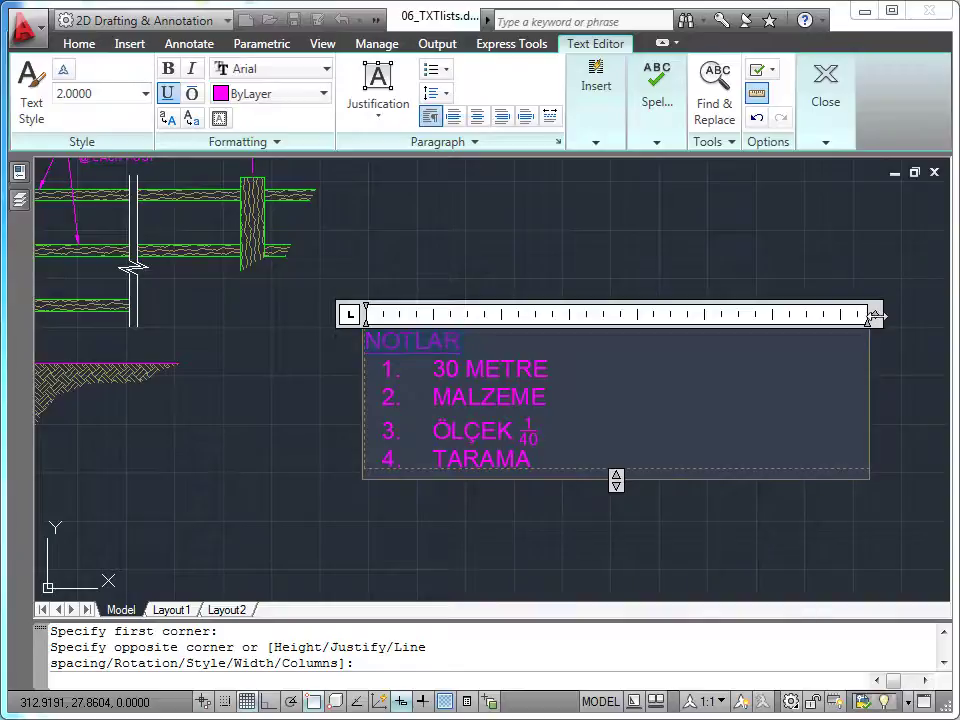
click(887, 266)
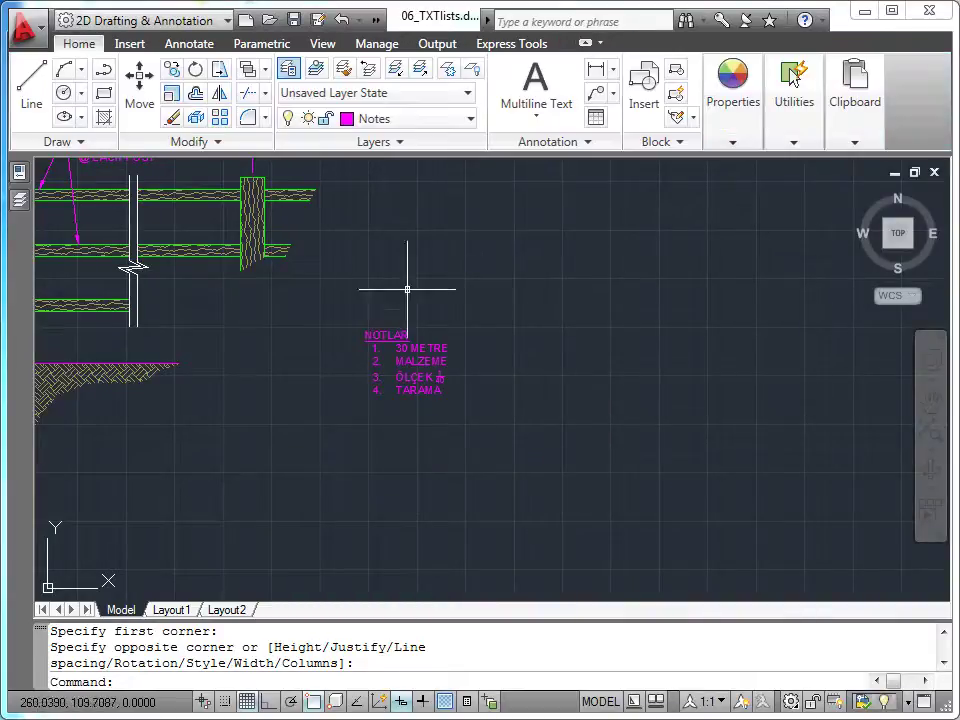
scroll(388, 407, up, 2)
mouse_move(389, 408)
middle_down()
mouse_move(399, 407)
mouse_move(412, 461)
middle_up()
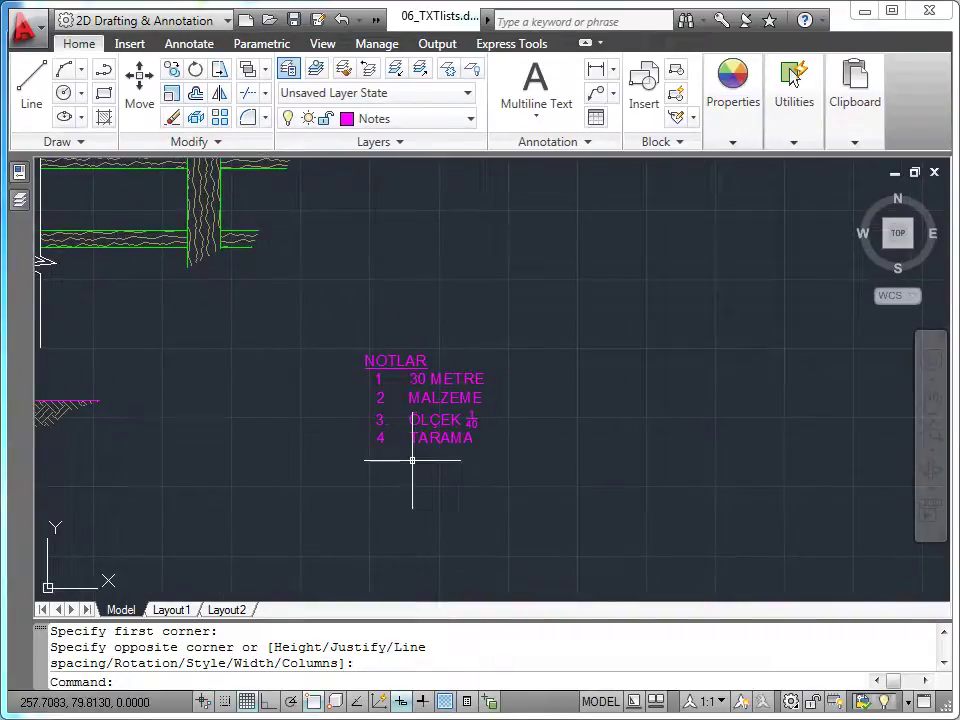
- Reopen the notes, add EKSİKLİKLER as item 5 after TARAMA, and select ÖLÇEK 1/40
double_click(414, 365)
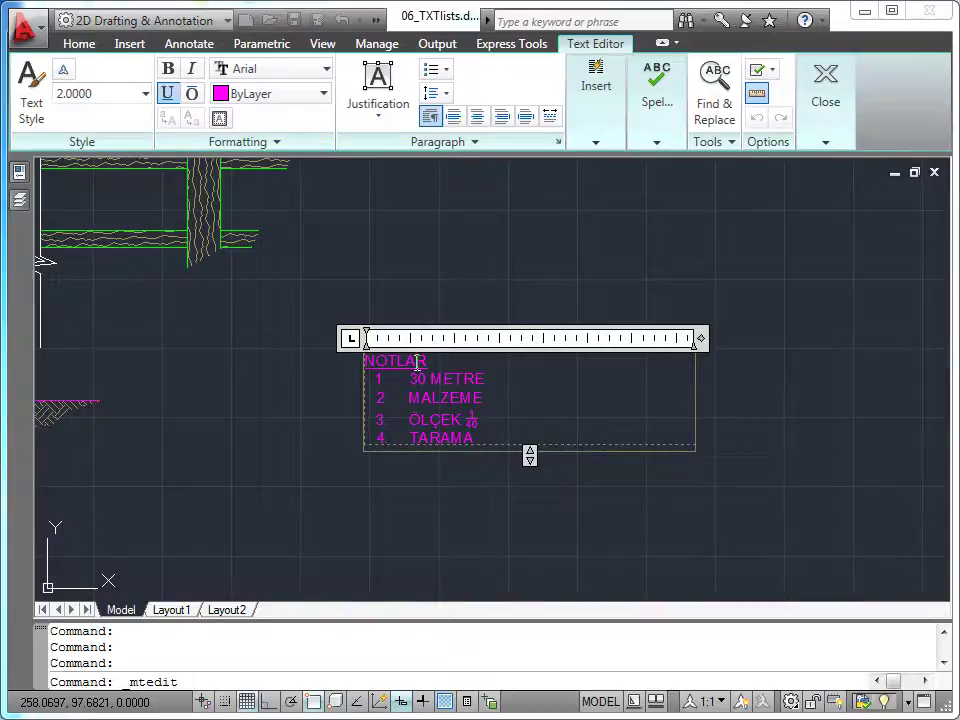
click(476, 438)
key(Return)
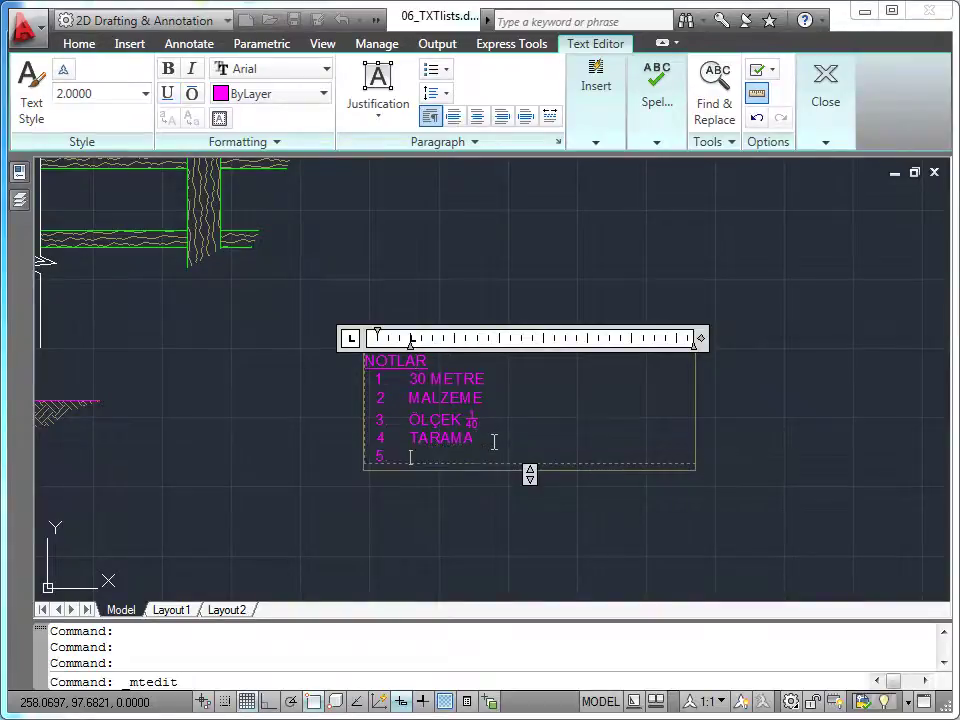
text(EKSİK)
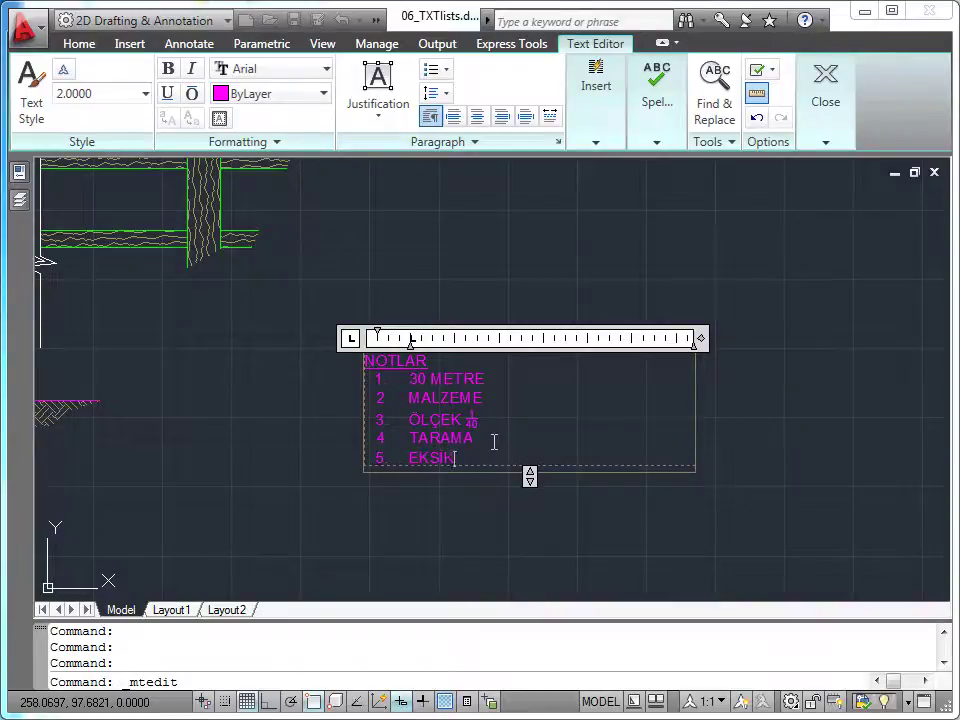
text(LİKLER)
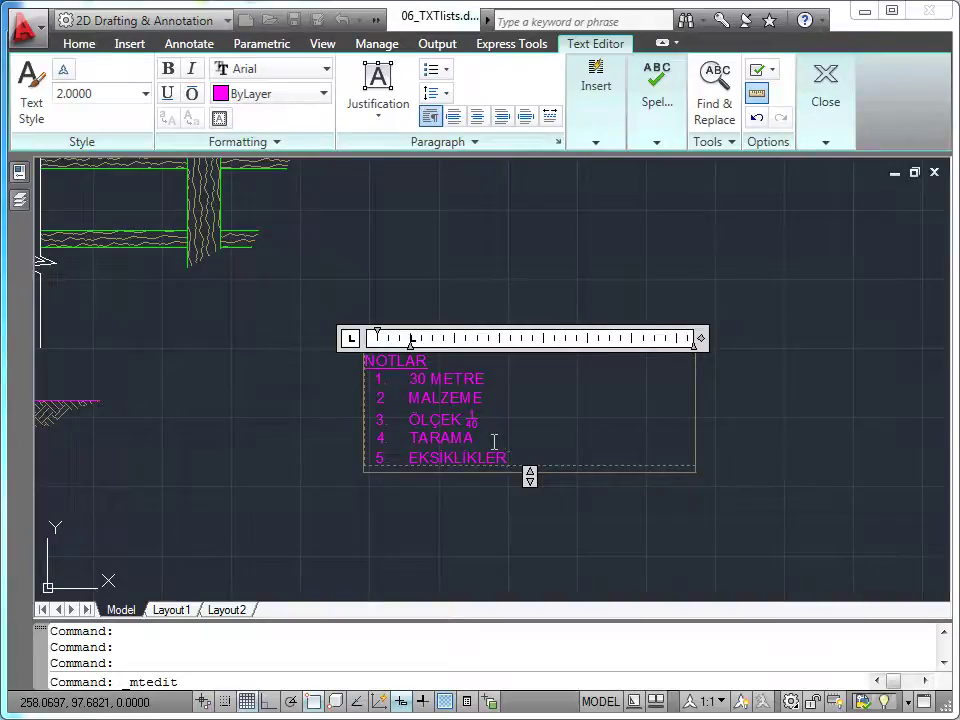
drag(486, 421, 413, 420)
- Delete the ÖLÇEK 1/40 item and insert an unnumbered blank line after 30 METRE
key(Delete)
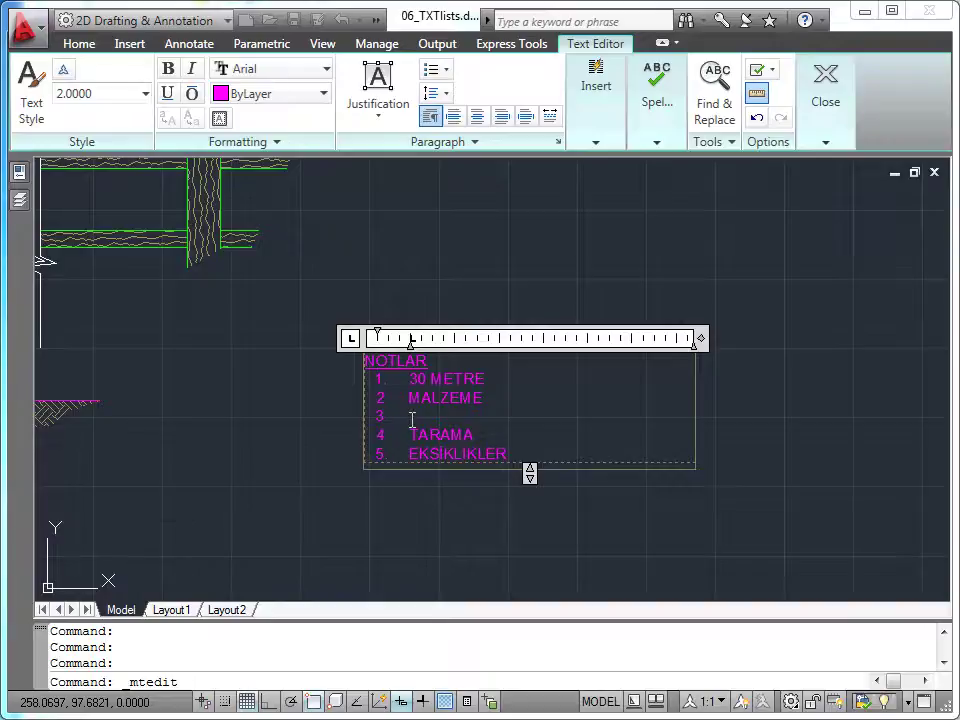
key(BackSpace)
key(BackSpace)
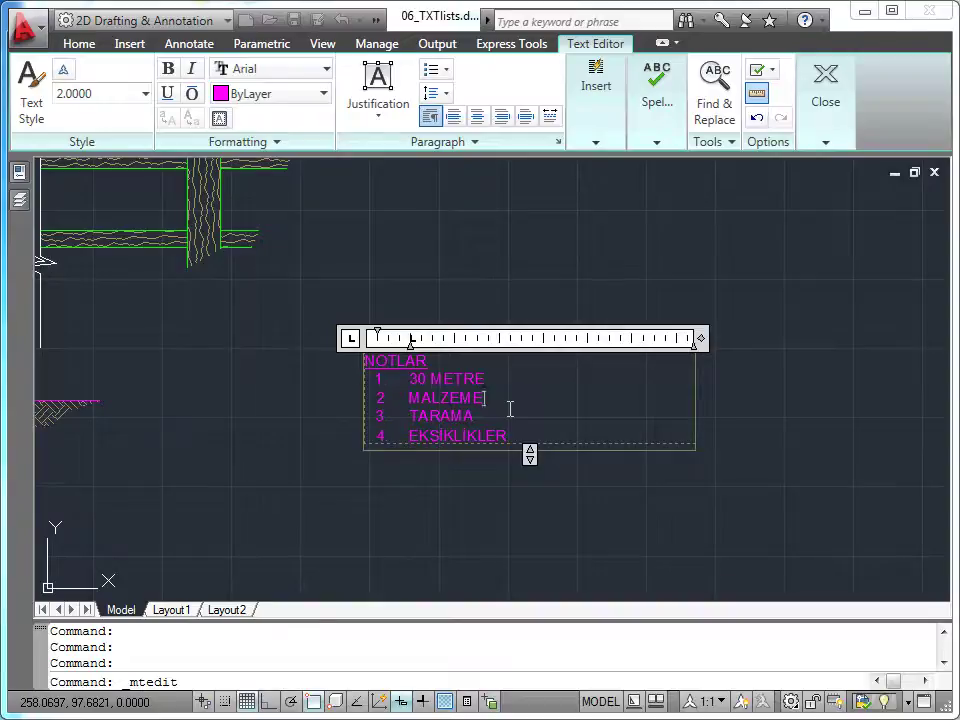
click(487, 379)
key(Return)
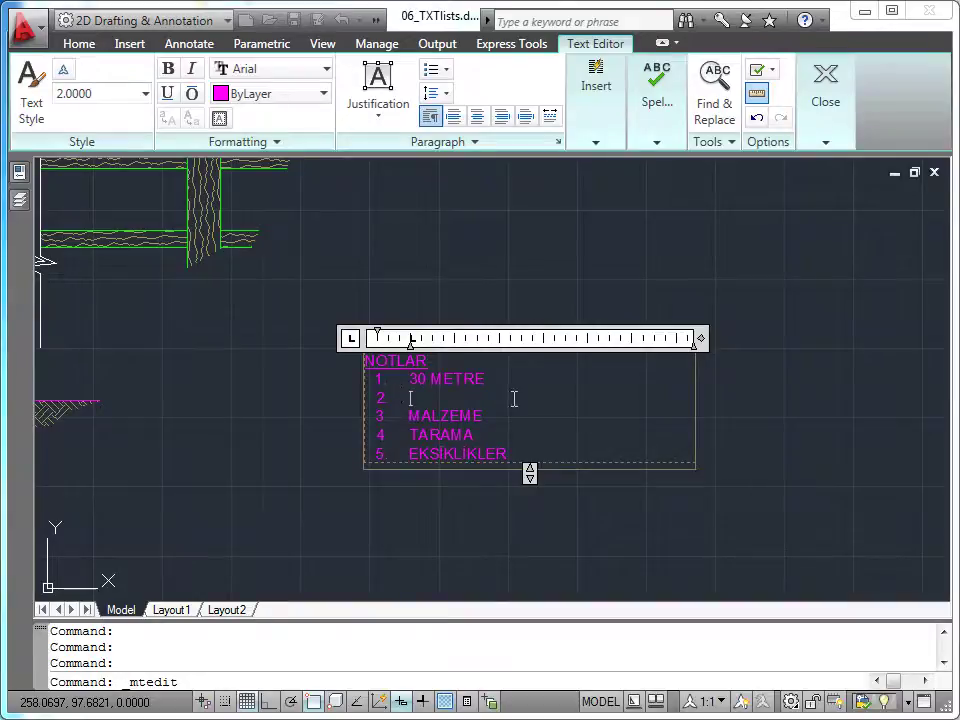
key(BackSpace)
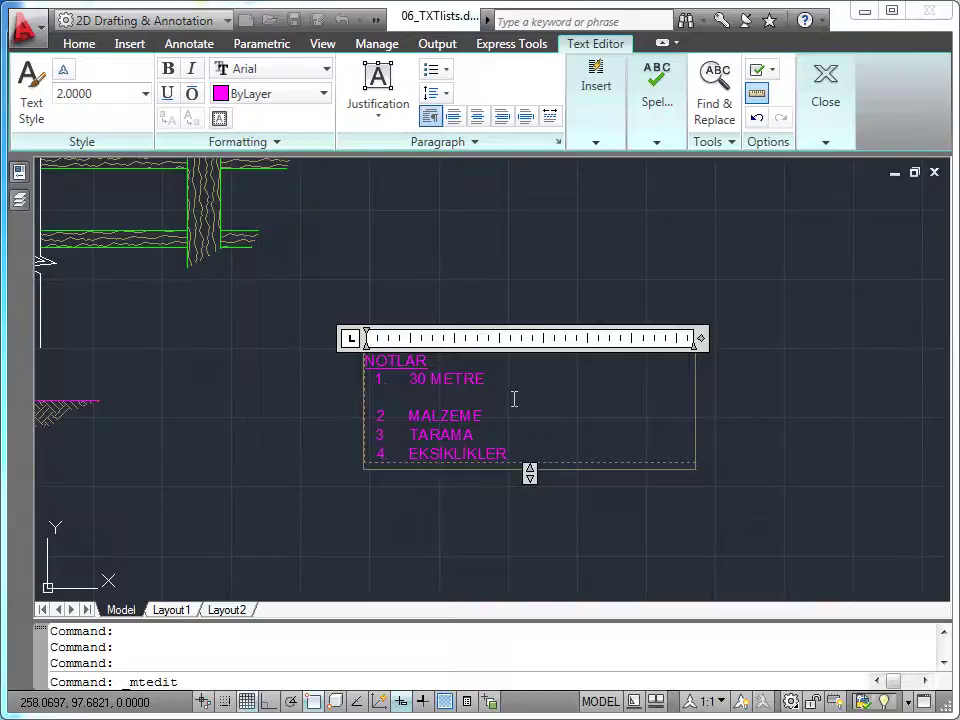
- Add blank lines below MALZEME to space the items, then close the text editor
click(489, 414)
key(shift+Return)
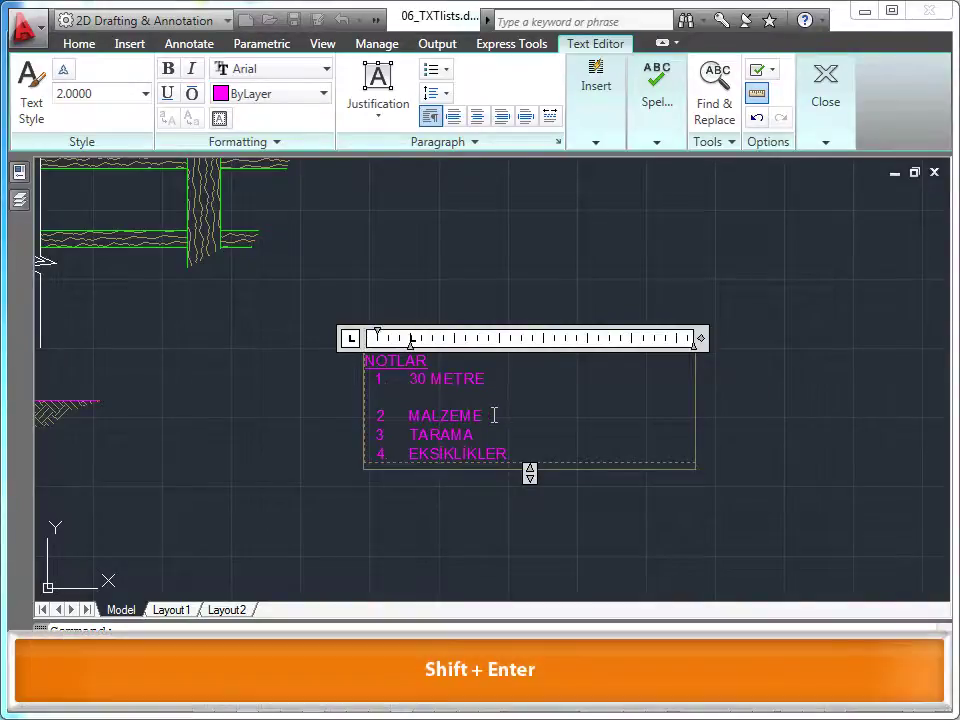
key(shift+Return)
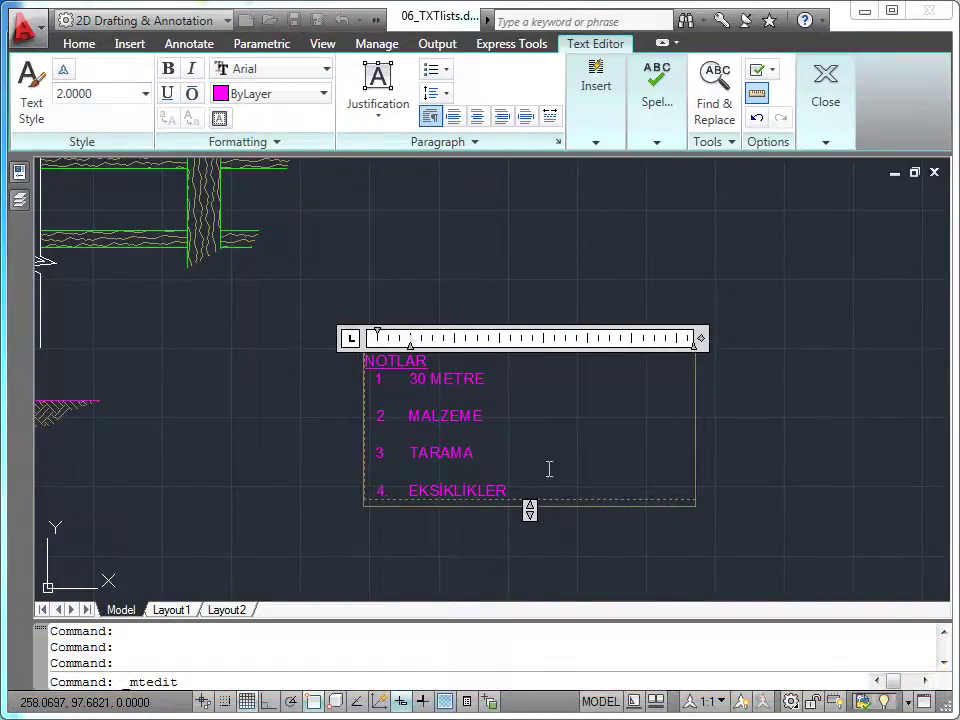
click(784, 456)
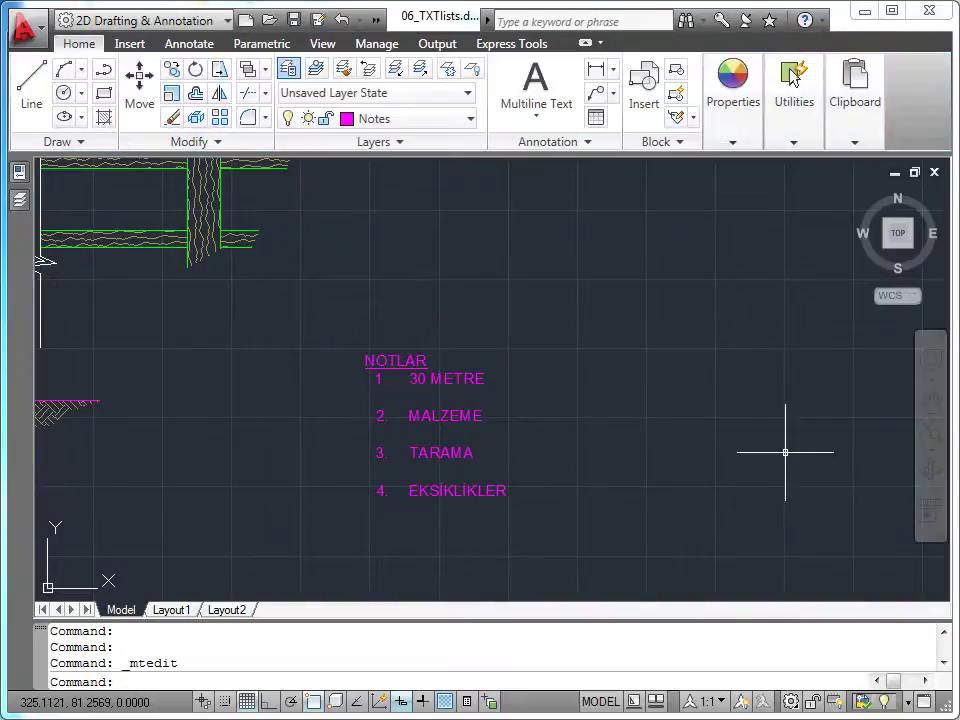
- Reopen the NOTLAR notes, select all the text, and format it as a bulleted list
double_click(444, 376)
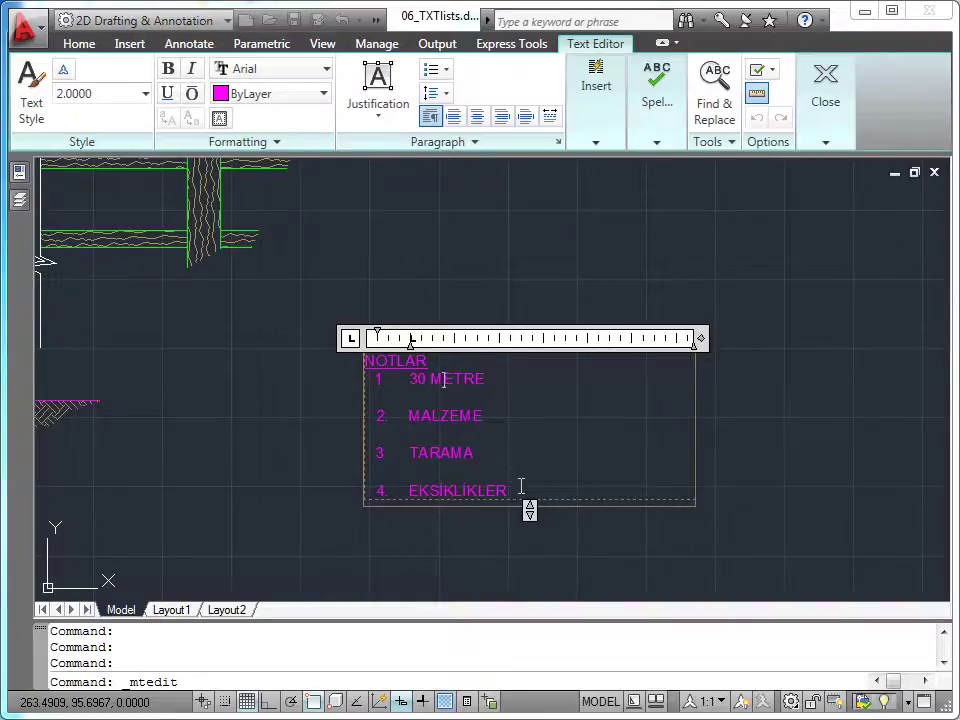
drag(493, 489, 368, 360)
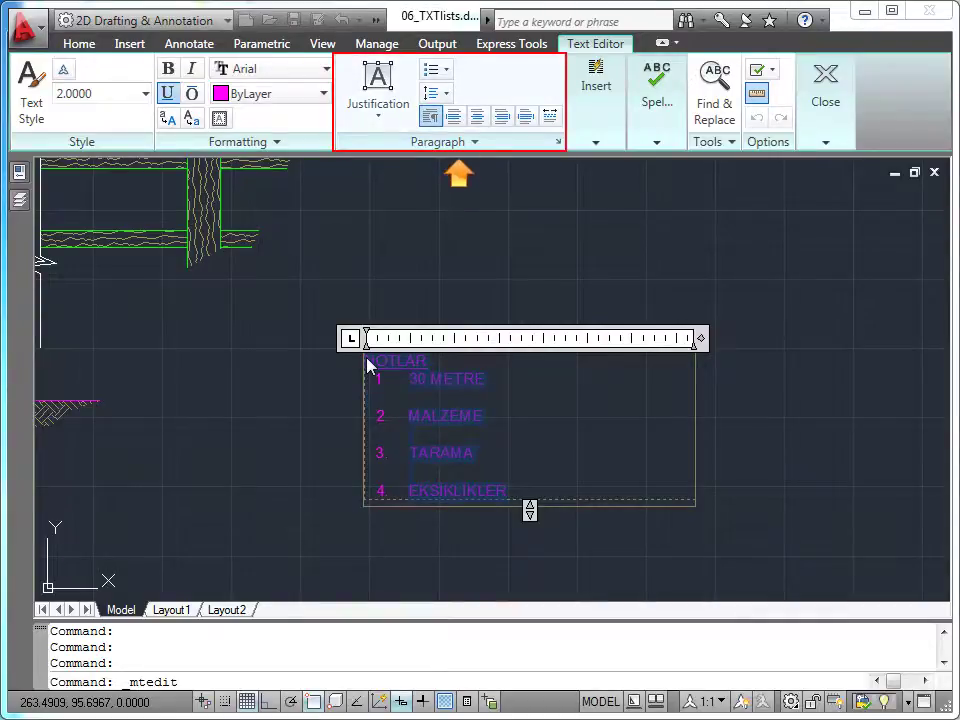
click(470, 143)
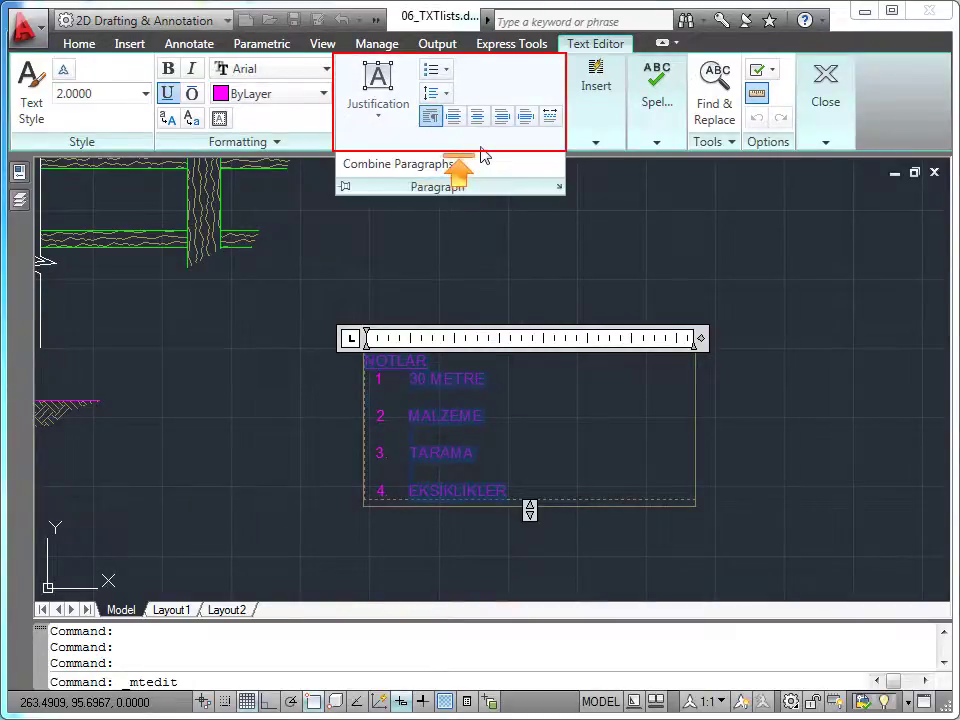
click(447, 70)
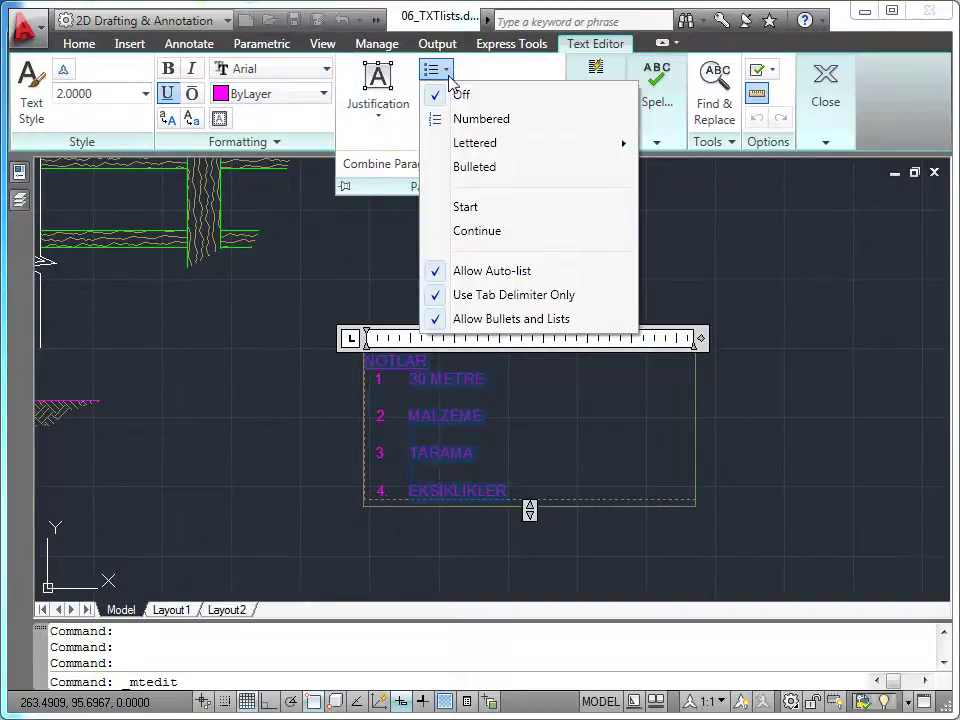
click(490, 167)
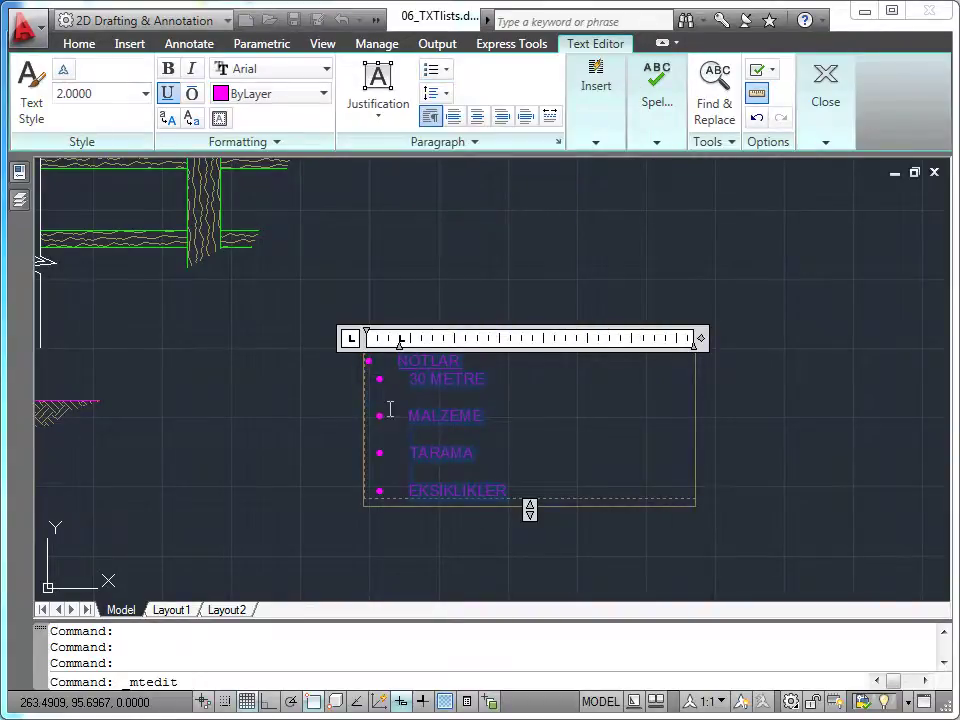
- Switch the list to uppercase lettering, running A. through E
click(447, 72)
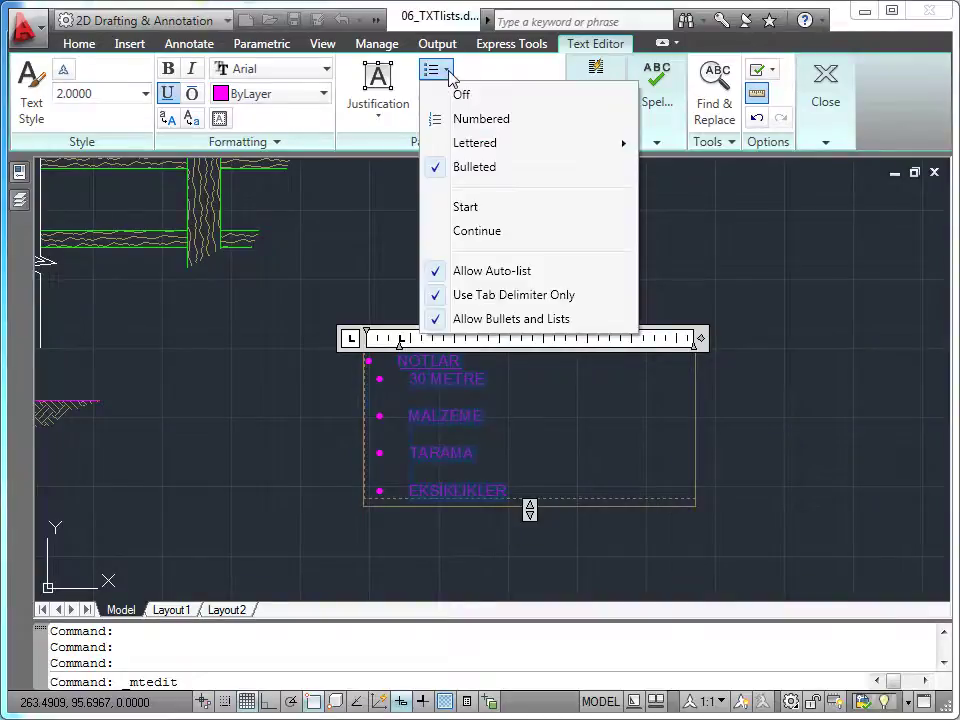
mouse_move(505, 148)
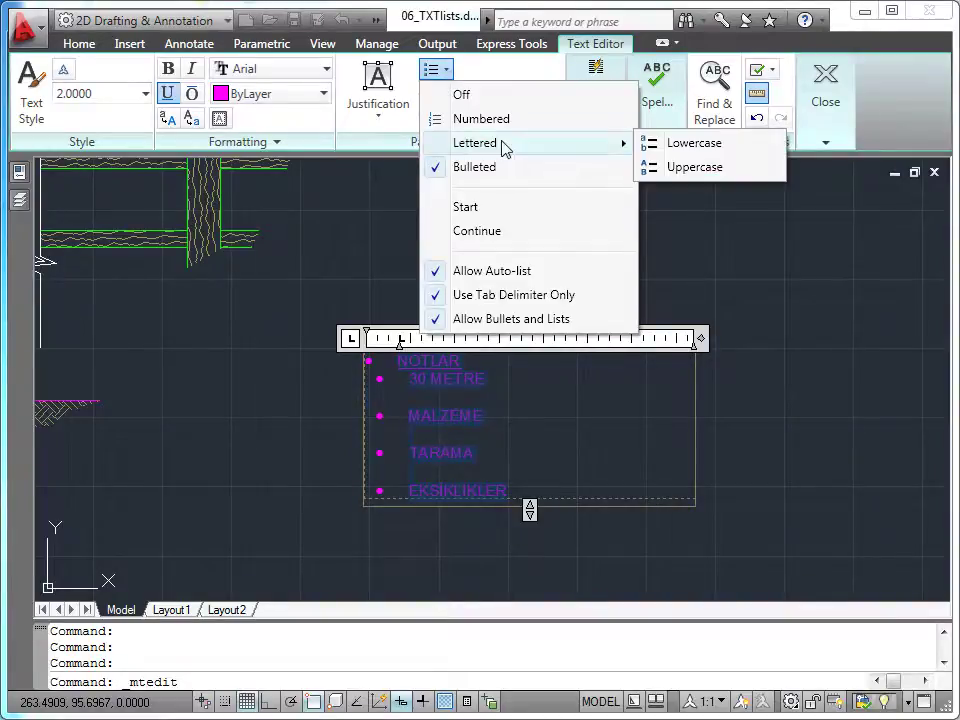
click(690, 167)
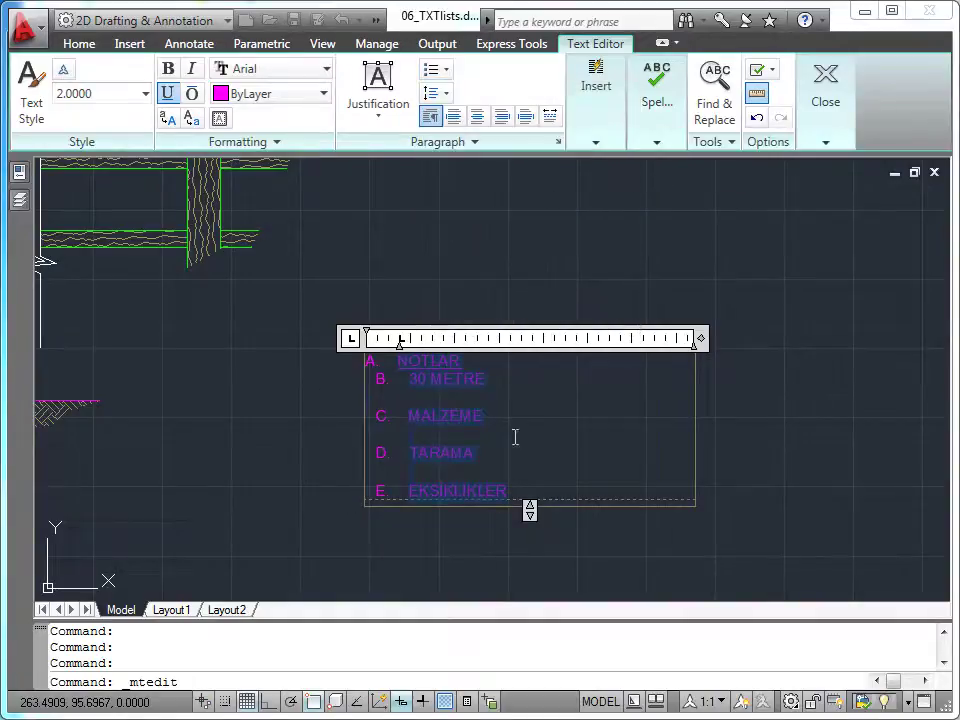